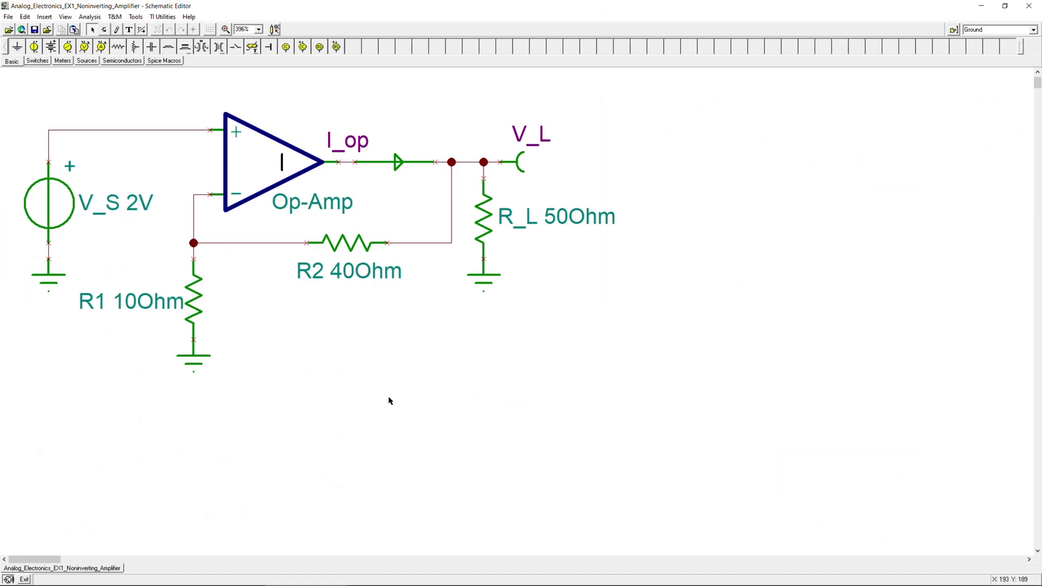
Step: Check resistors R1, R2, R_L and the op-amp by selecting each in turn
left_click(118, 302)
left_click(327, 249)
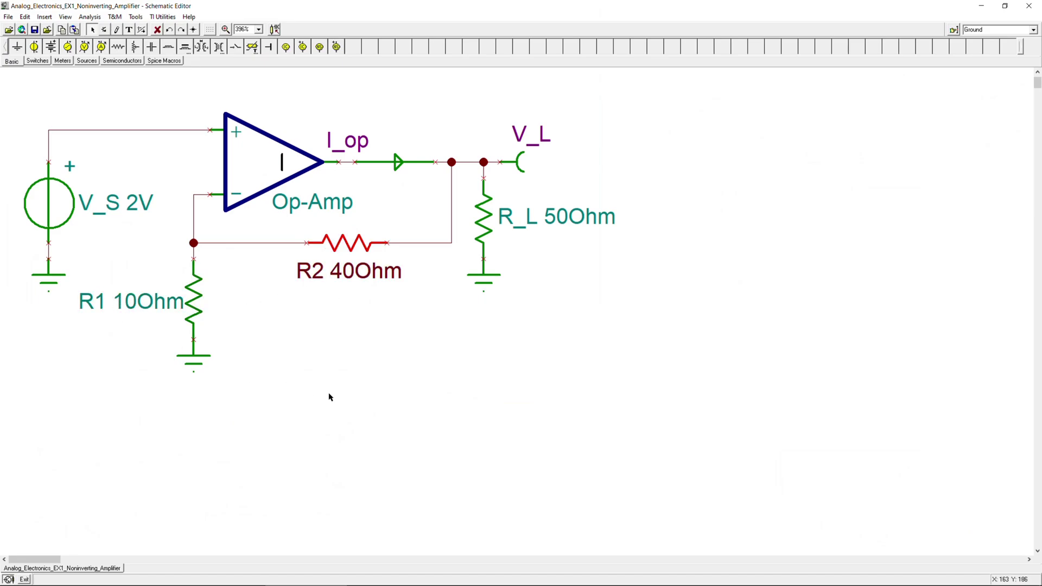
left_click(548, 225)
left_click(475, 388)
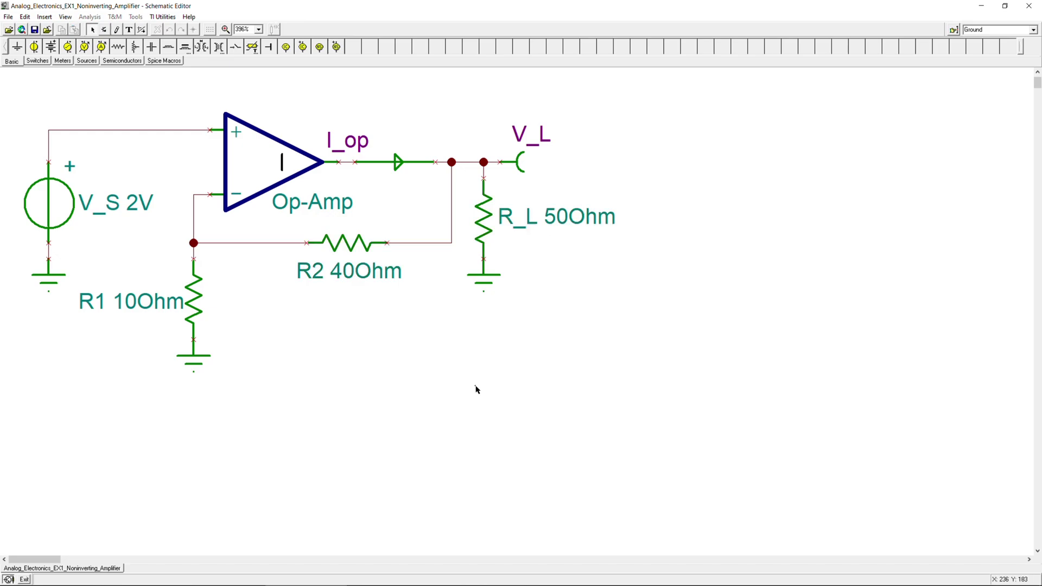
left_click(269, 192)
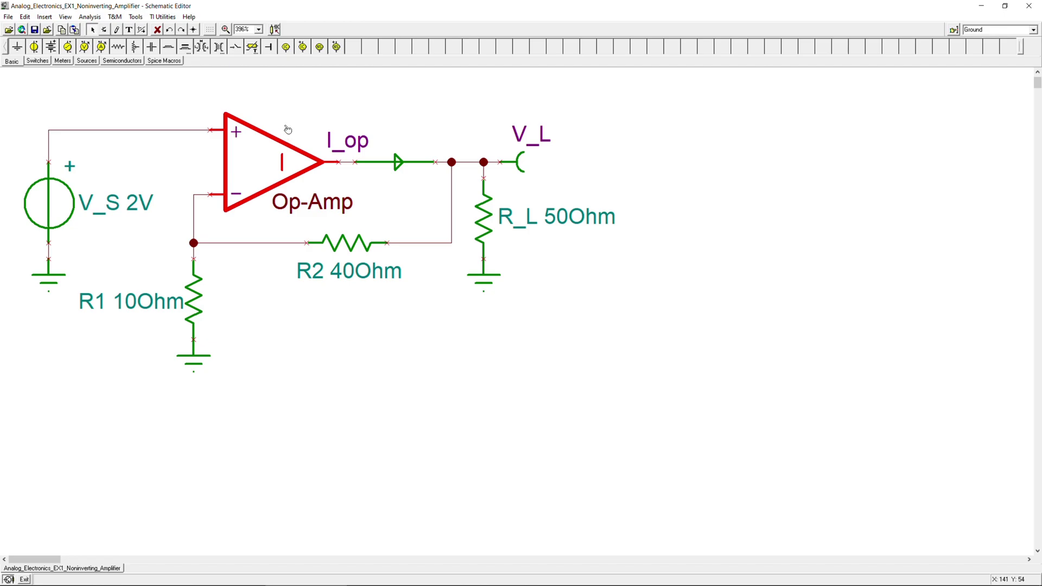
left_click(281, 353)
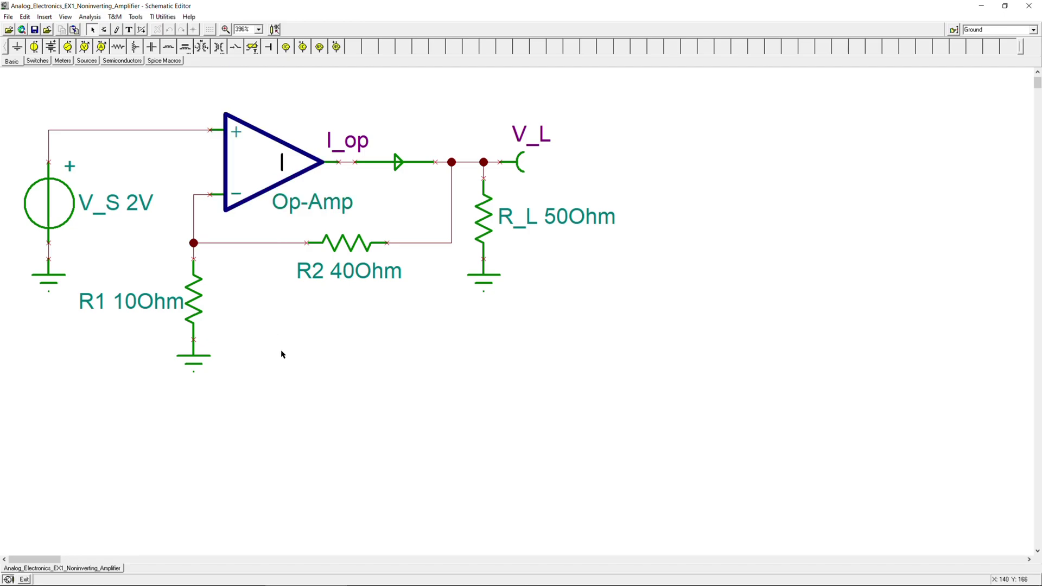
Step: Move the ground under V_S upward so it sits closer to the source
left_click(61, 210)
left_click(48, 274)
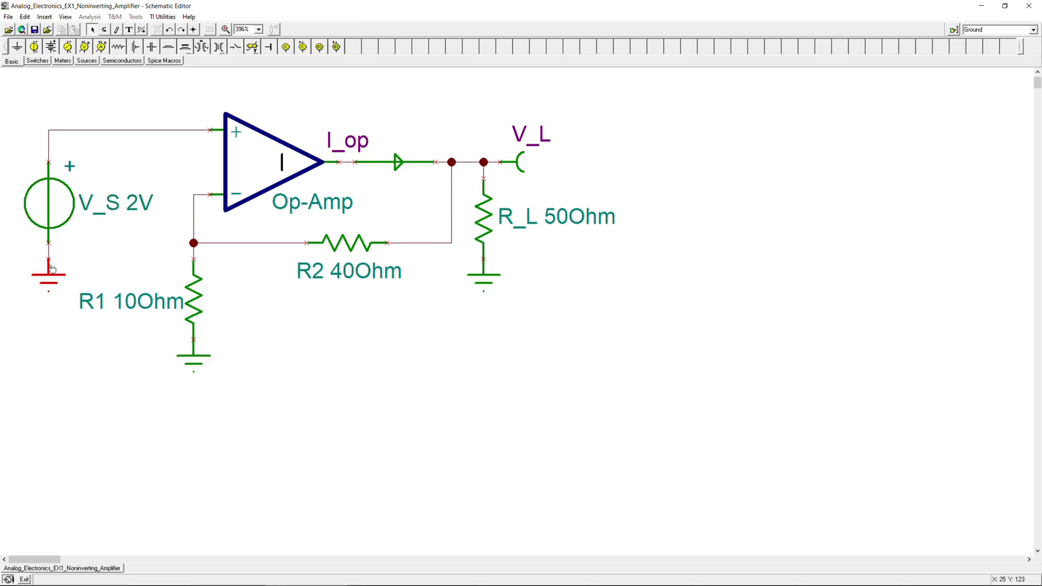
left_click_drag(49, 274, 49, 257)
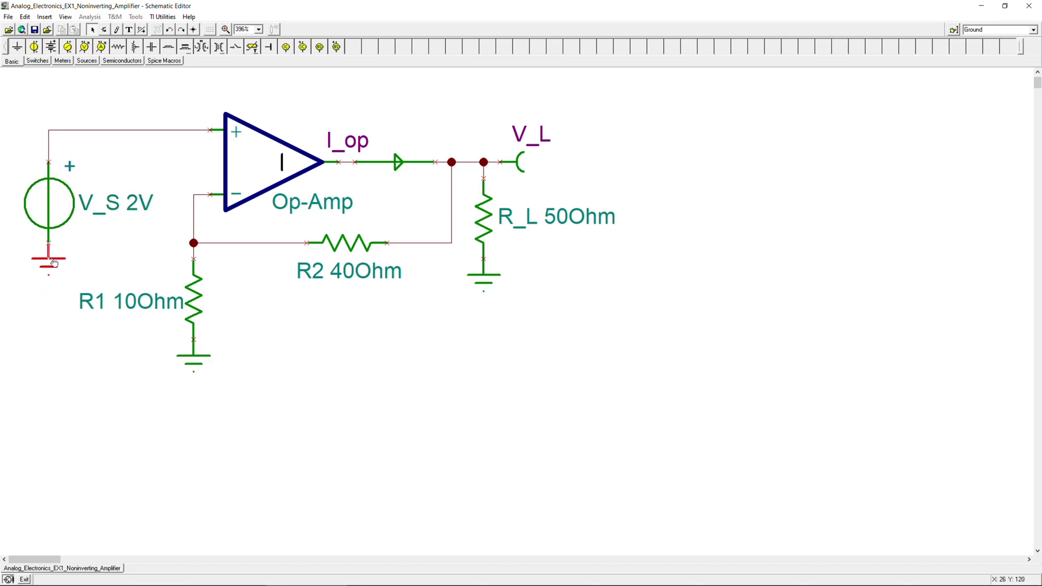
left_click(43, 204)
left_click(106, 242)
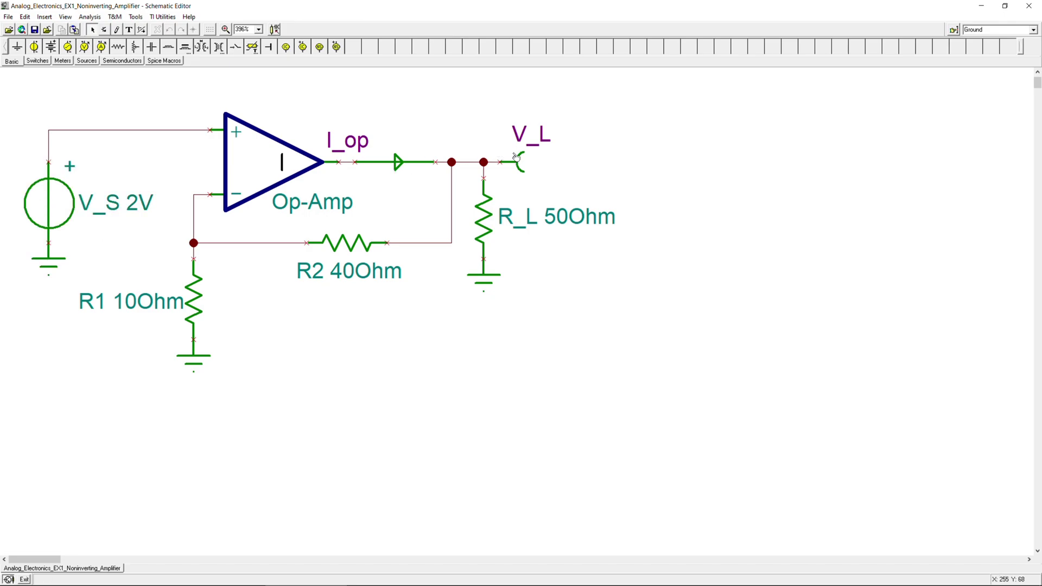
Step: Inspect the V_L voltage pin's properties, then bring up the meter components
left_click(531, 145)
double_click(533, 140)
left_click(55, 92)
left_click(60, 62)
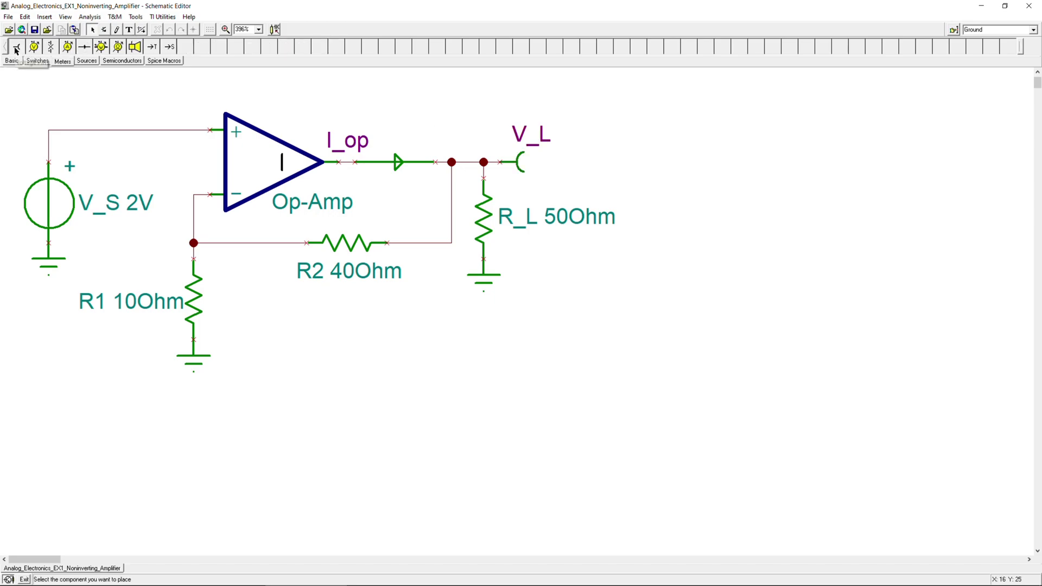
Step: Place a test voltage pin VF1 right of V_L, then delete it
left_click(16, 48)
left_click(676, 140)
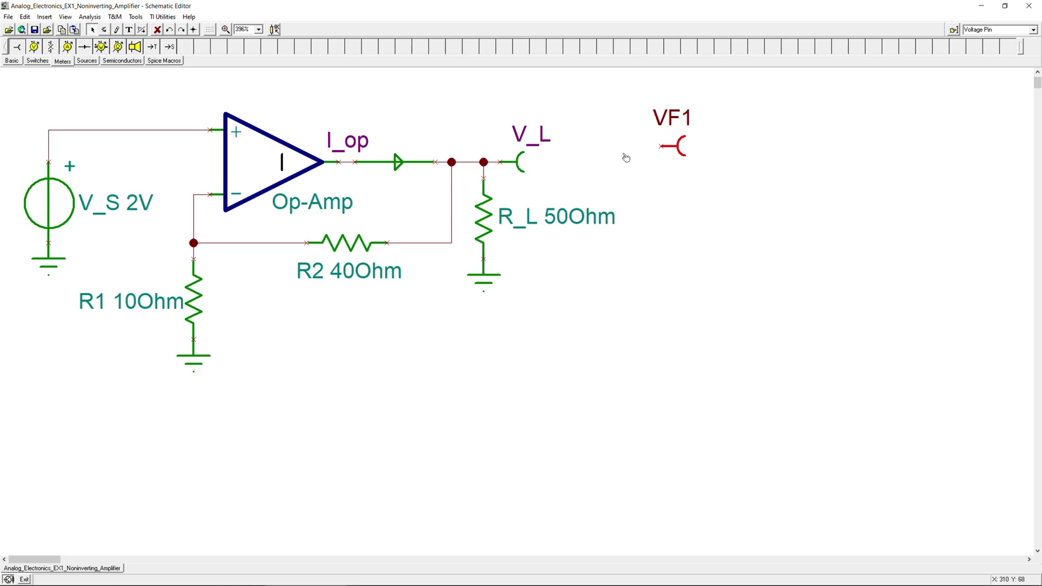
key("Delete")
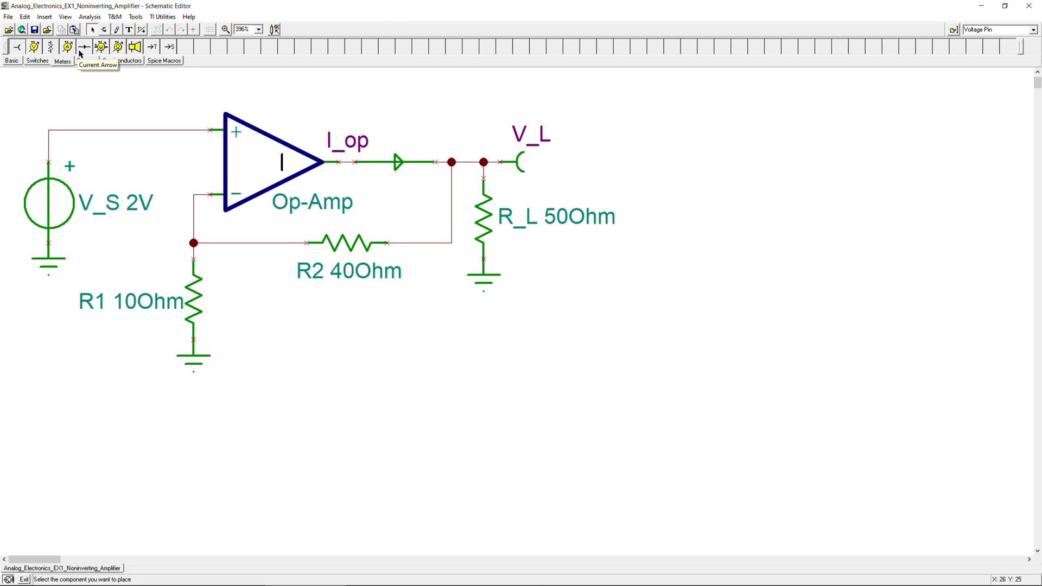
Step: Check the I_op current arrow and open the Analysis menu
left_click(386, 174)
left_click(382, 204)
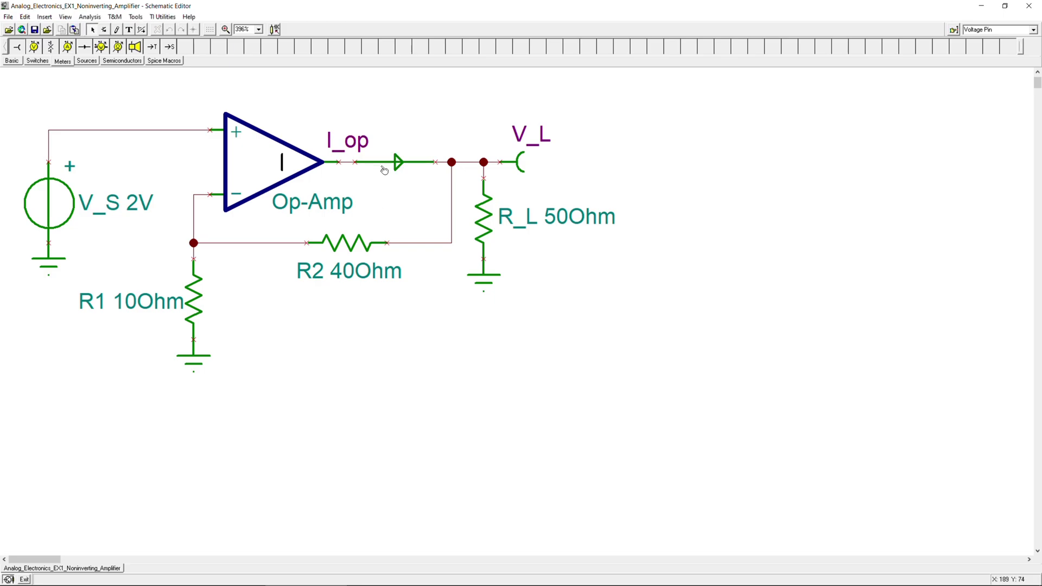
left_click(90, 17)
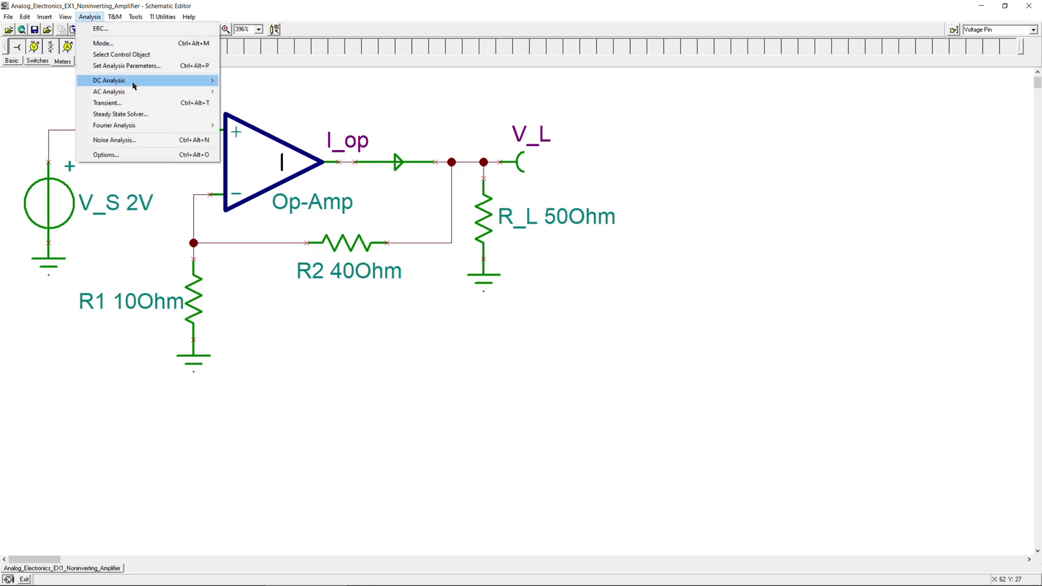
Step: Calculate DC nodal voltages, reposition the results window beside the circuit, and read R_L's values
mouse_move(135, 85)
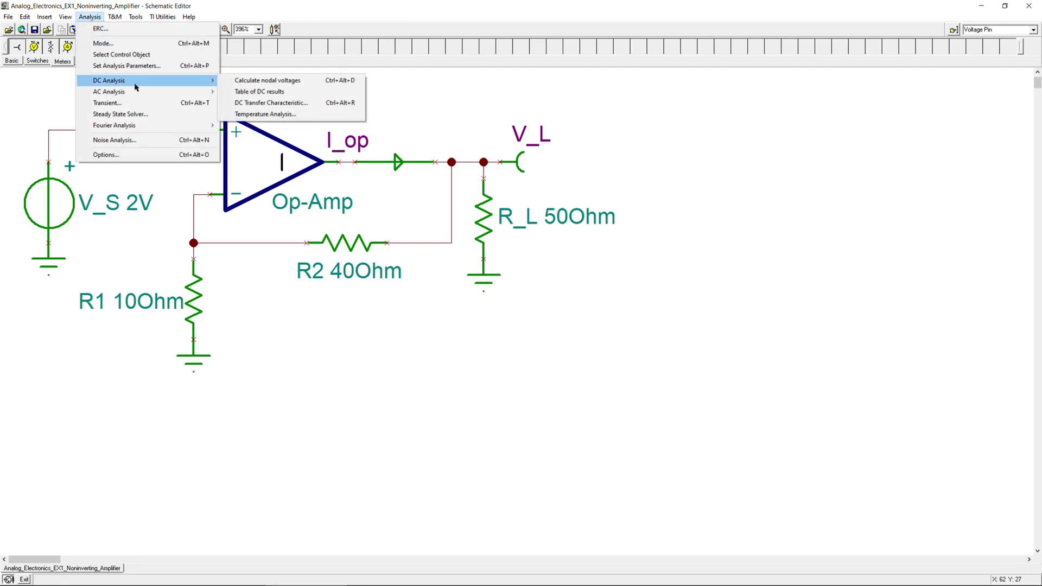
left_click(248, 82)
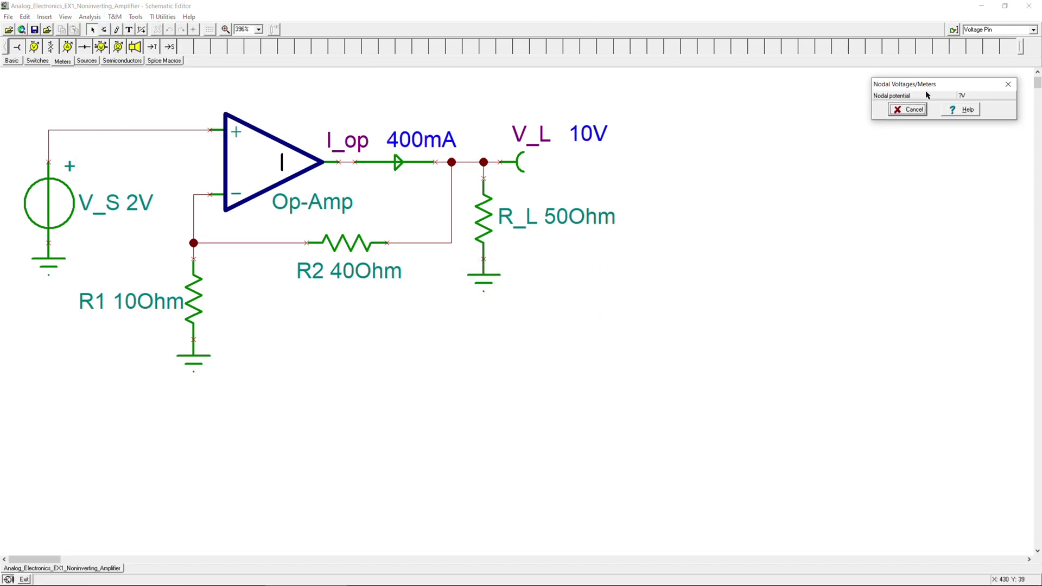
left_click_drag(927, 87, 697, 88)
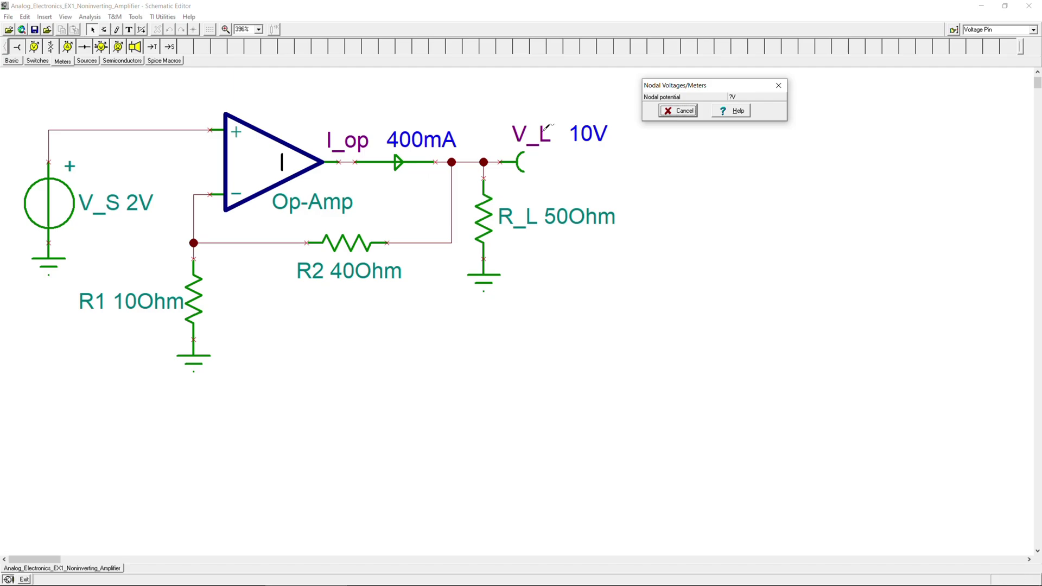
left_click(503, 196)
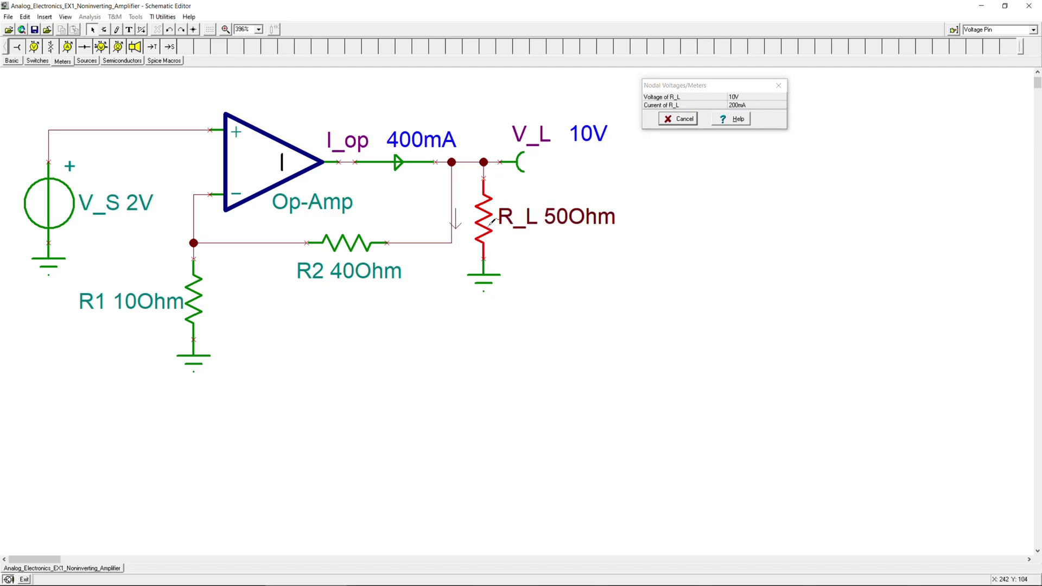
left_click_drag(708, 90, 682, 173)
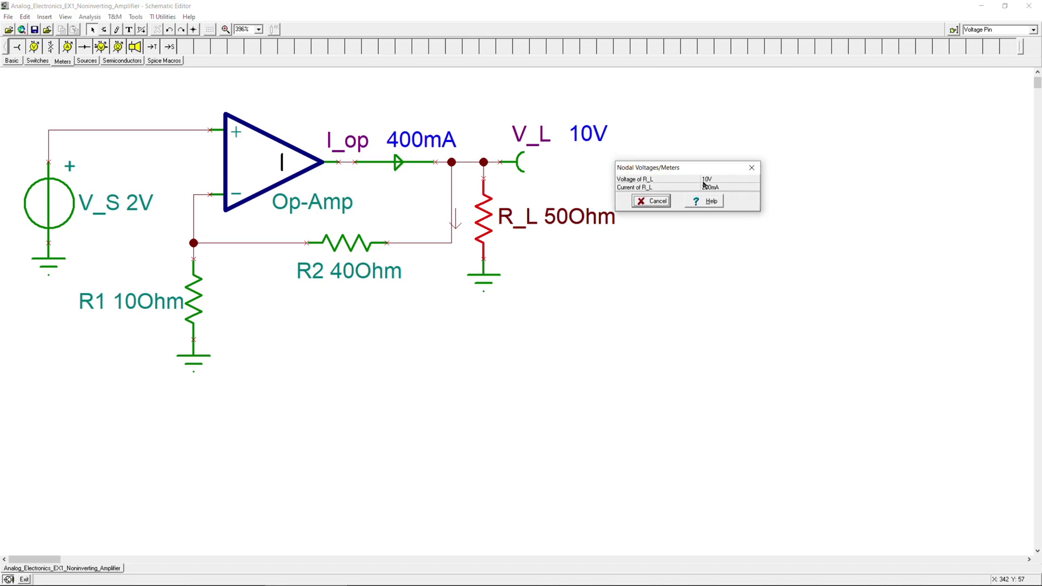
Step: Read R2's and R1's voltage and current and the feedback node potential, then cancel the readout
left_click(352, 242)
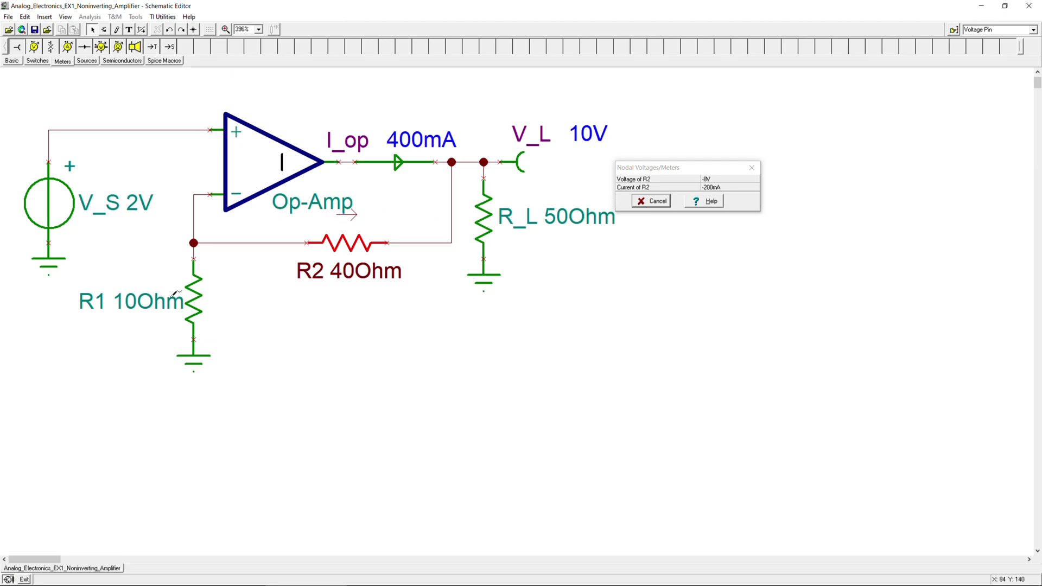
left_click(200, 287)
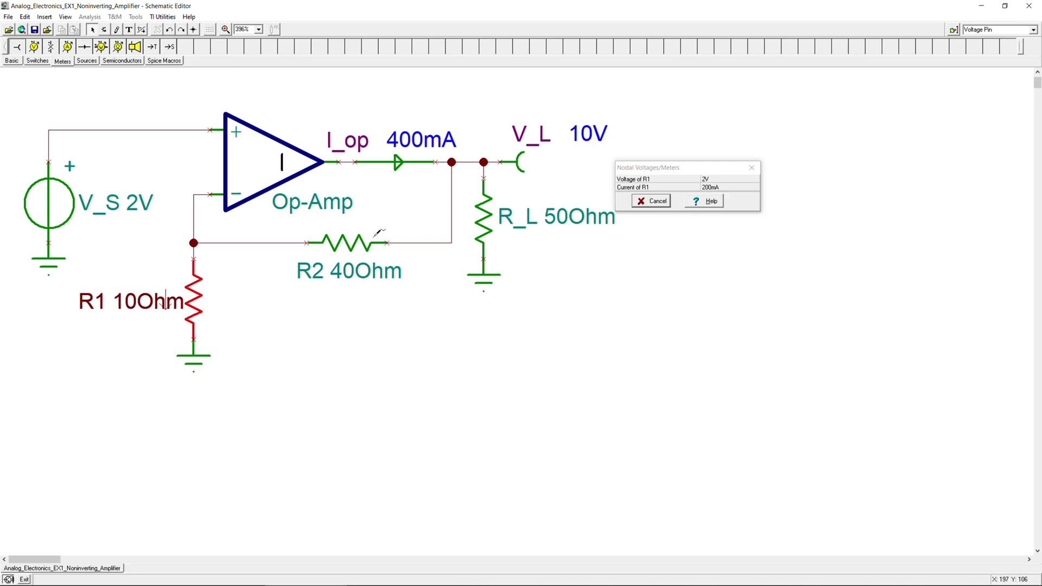
left_click(325, 242)
left_click(192, 298)
left_click(195, 239)
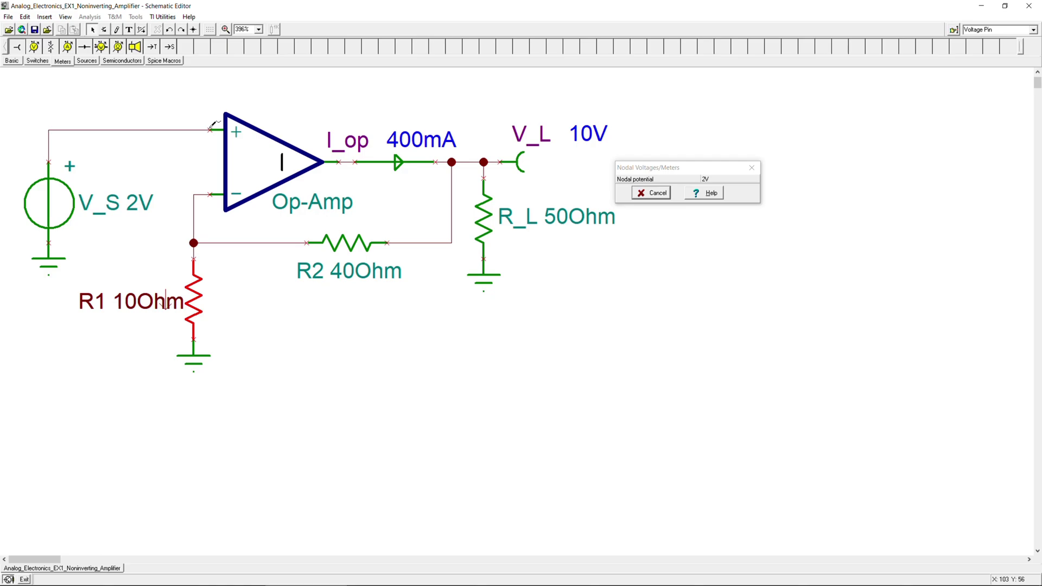
left_click(667, 178)
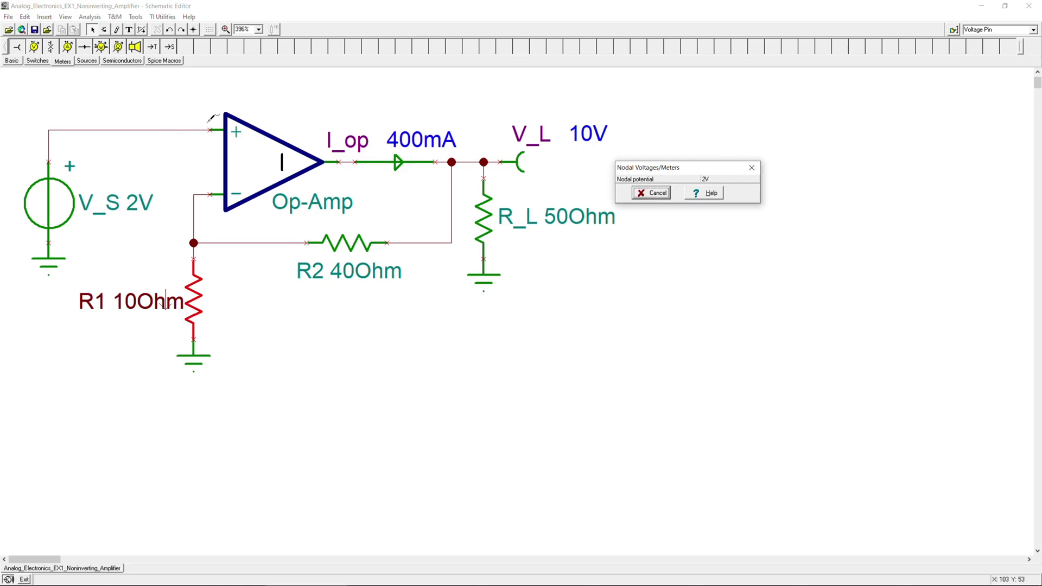
left_click(651, 194)
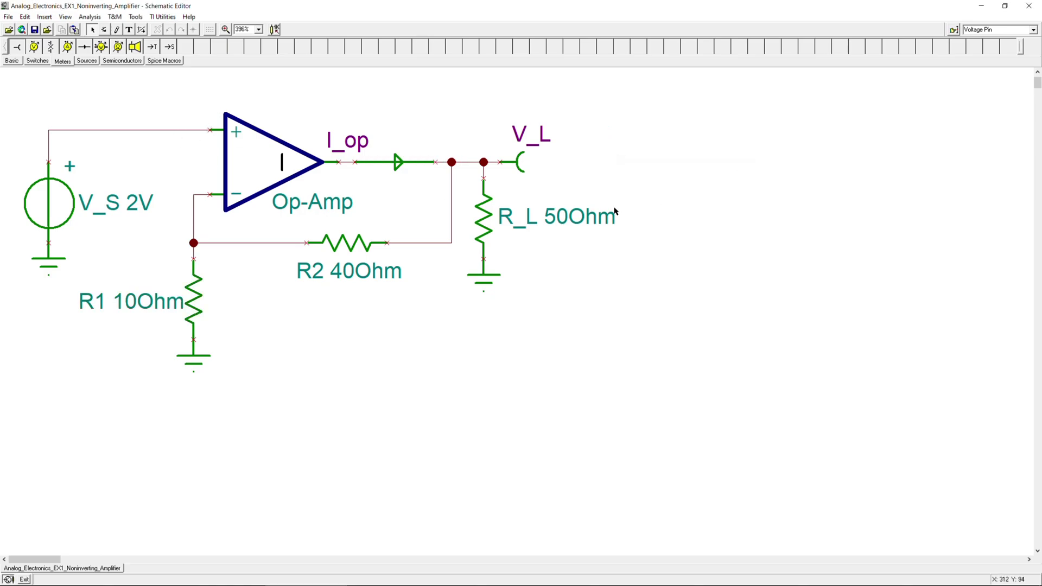
left_click(90, 17)
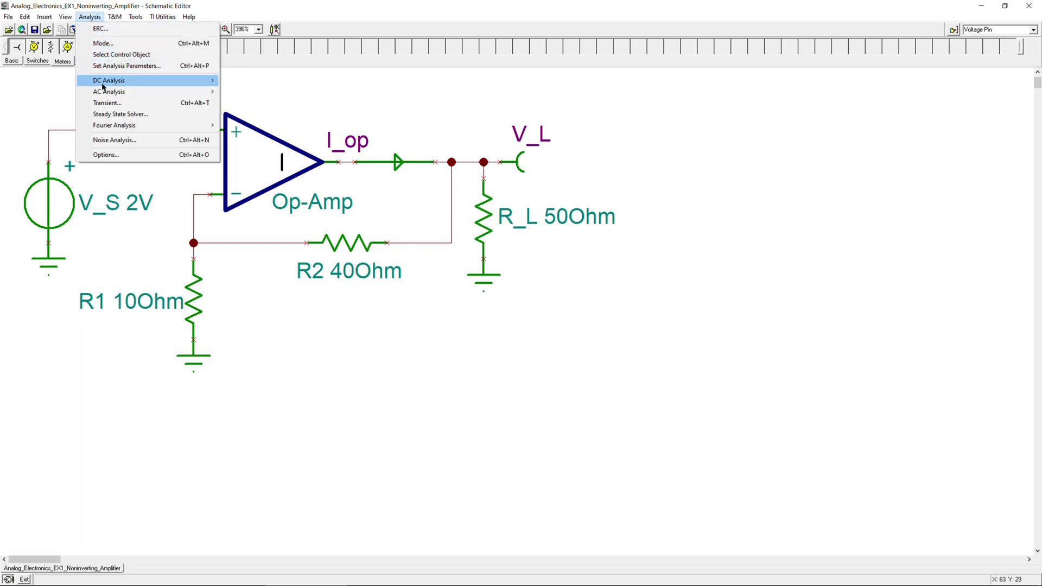
left_click(243, 92)
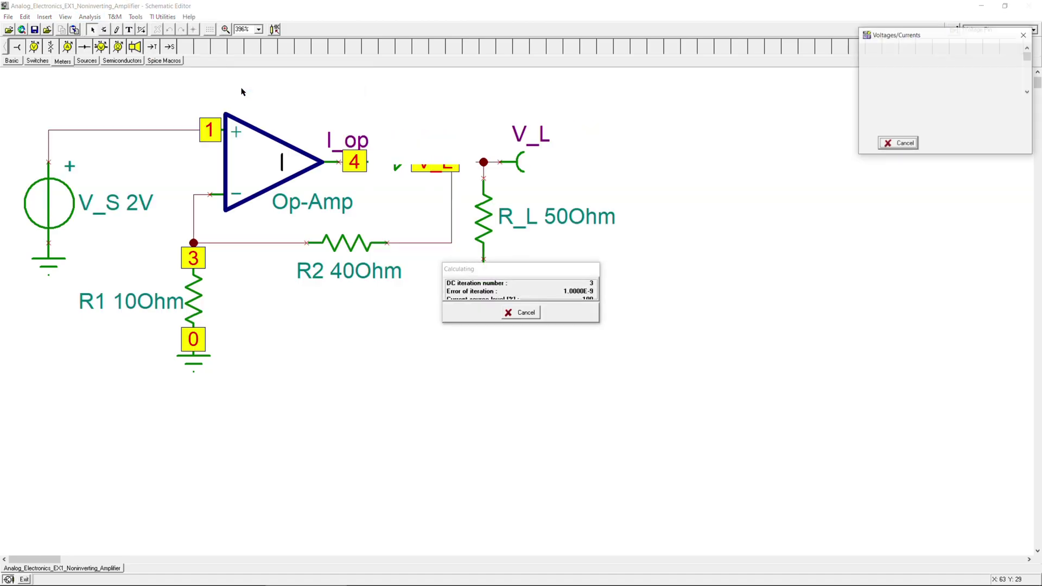
left_click_drag(909, 41, 674, 129)
mouse_move(701, 242)
left_mouse_down()
mouse_move(698, 325)
mouse_move(698, 257)
left_mouse_up()
left_click_drag(701, 124, 705, 123)
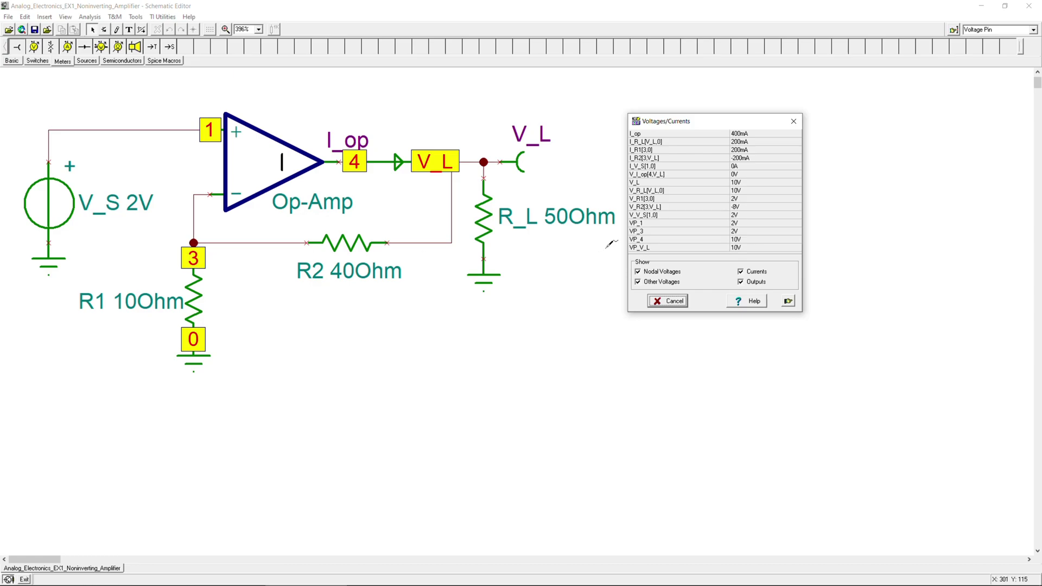
left_click(735, 235)
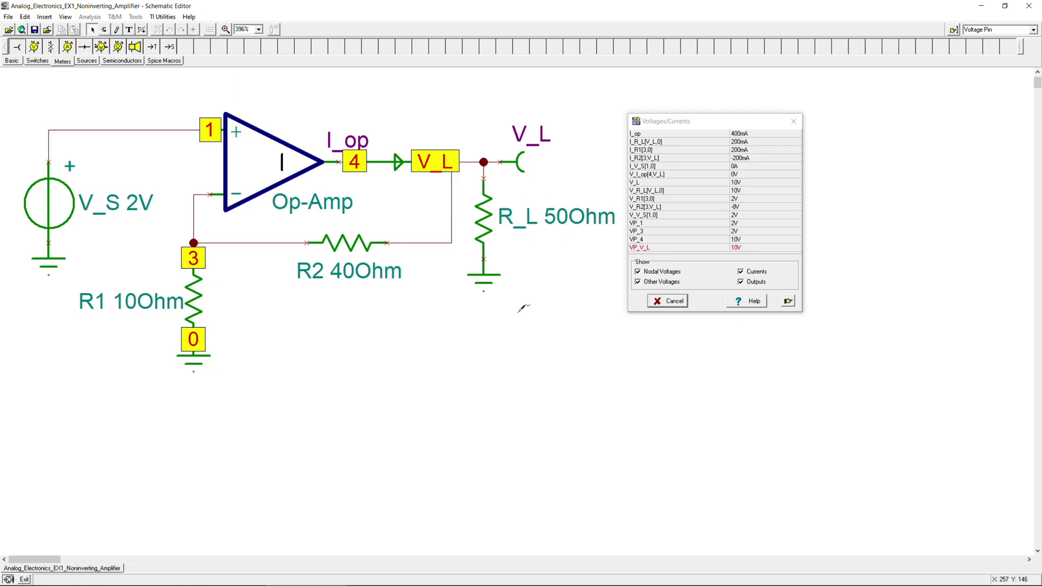
key("Escape")
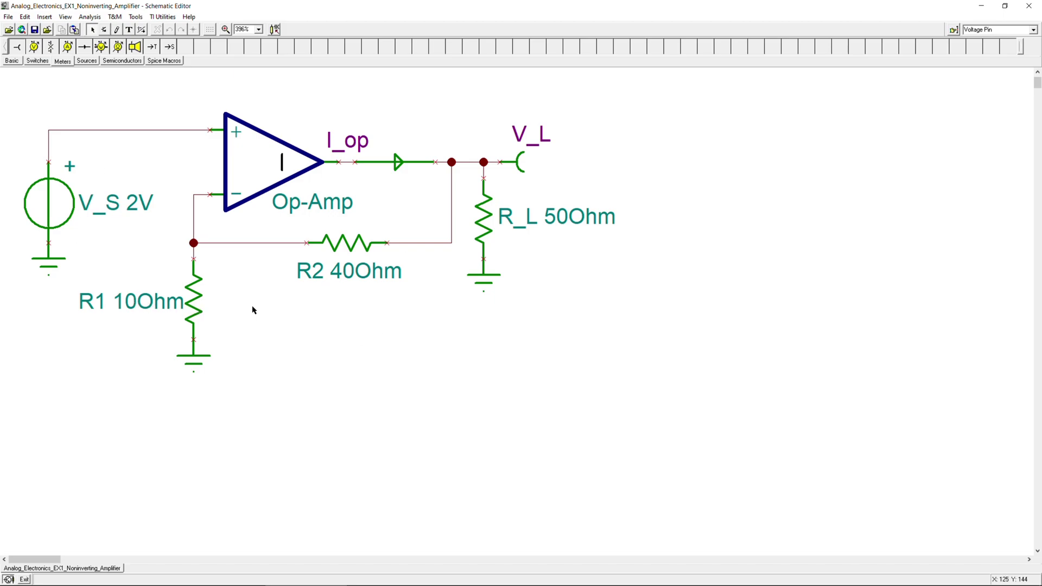
Step: Open the Table of DC Results, enlarge it to show every row, and highlight R_L's 200mA and 10V
left_click(90, 16)
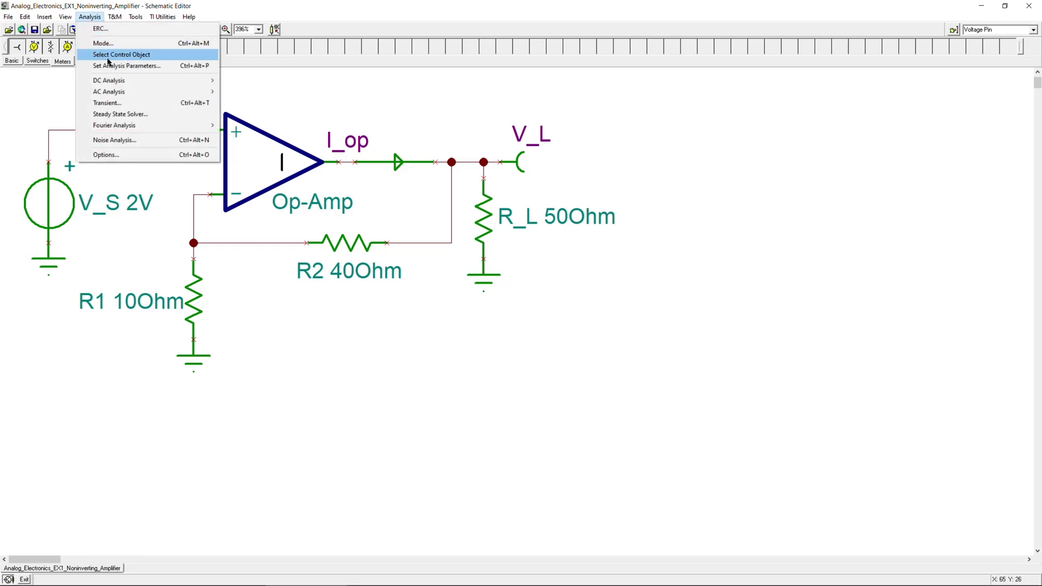
mouse_move(126, 81)
left_click(266, 93)
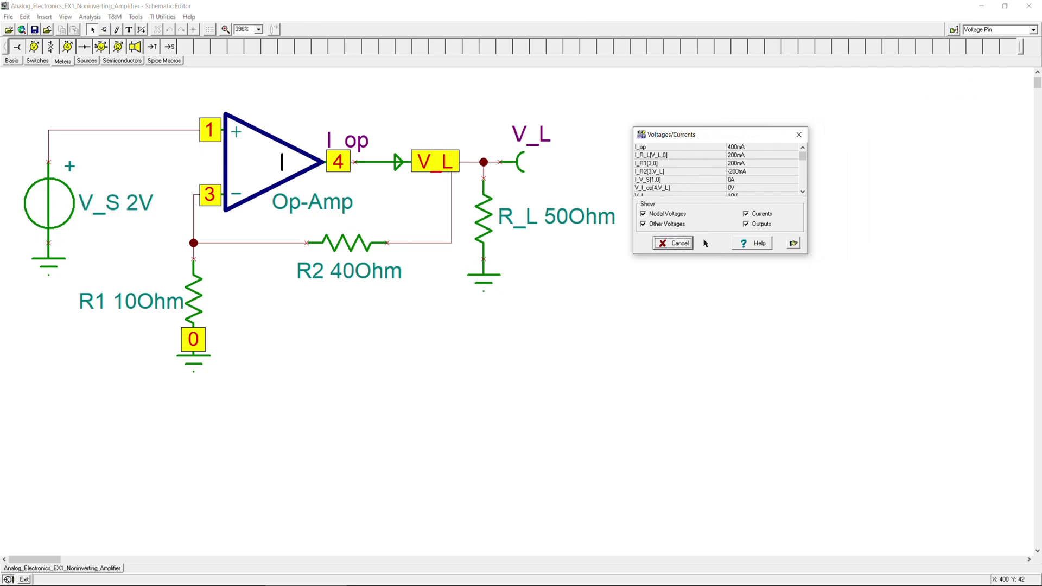
left_click_drag(705, 256, 700, 354)
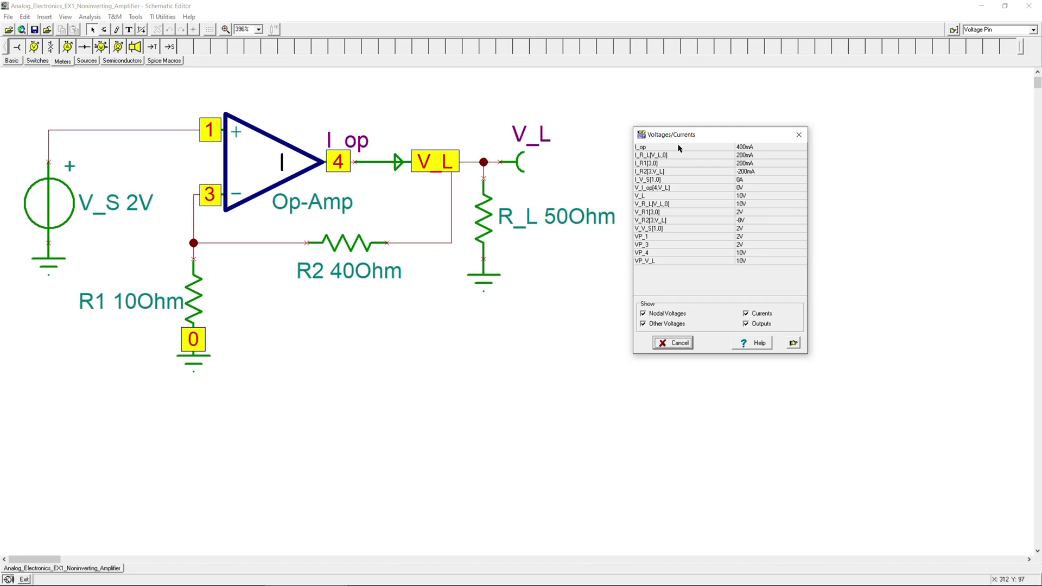
left_click(490, 195)
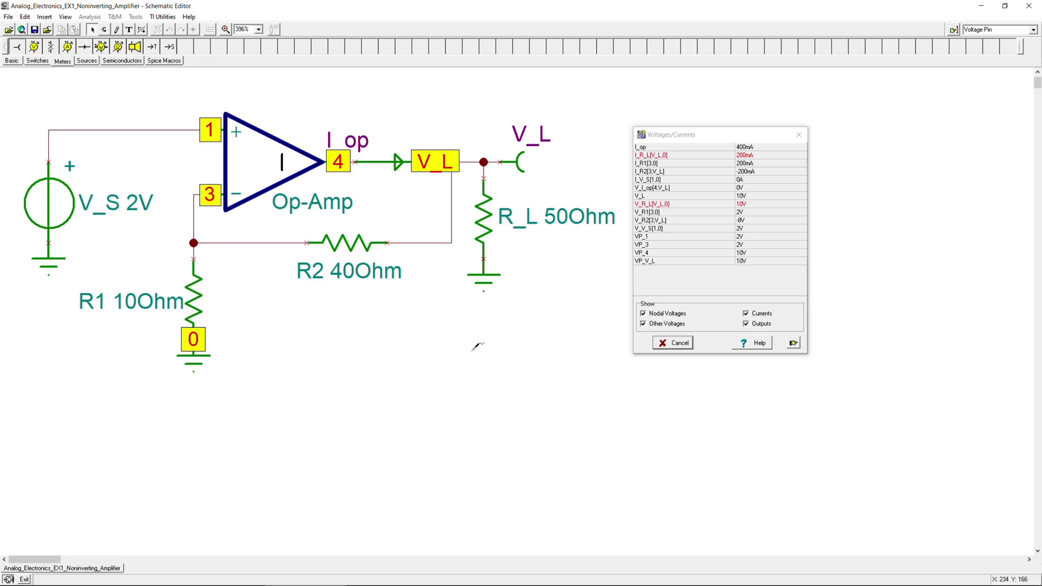
left_click(677, 137)
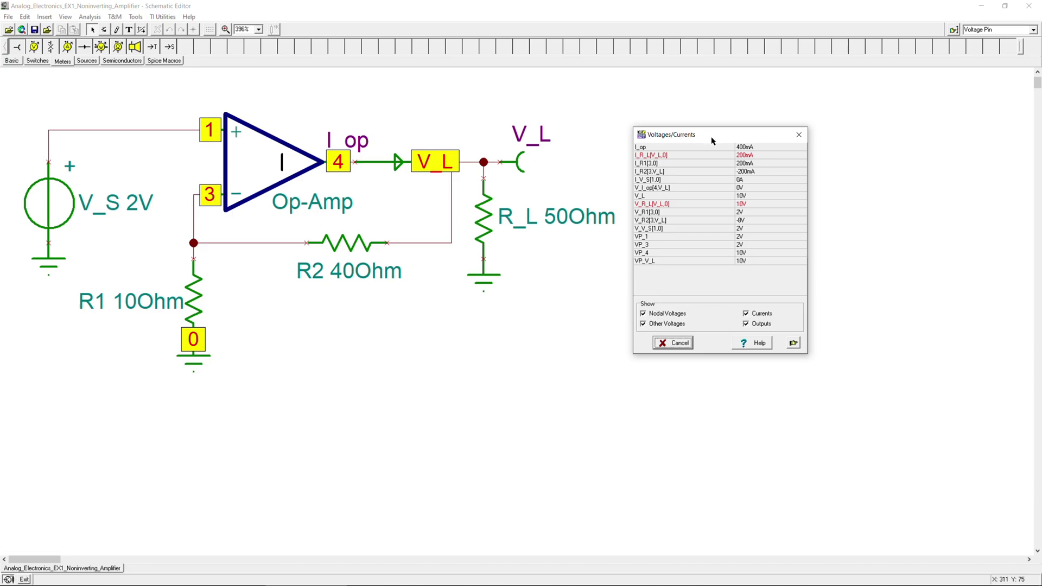
left_click_drag(712, 141, 709, 132)
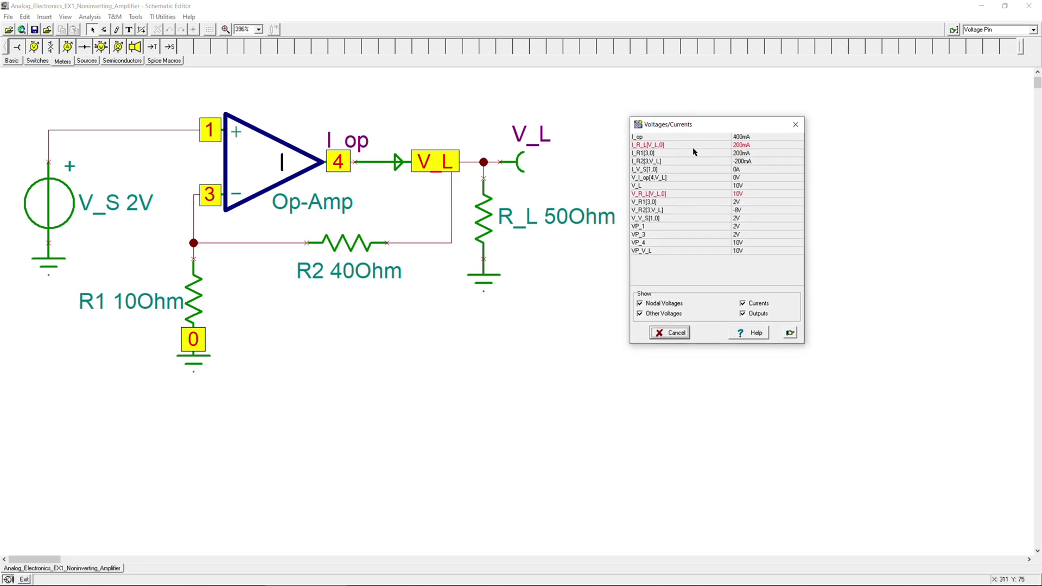